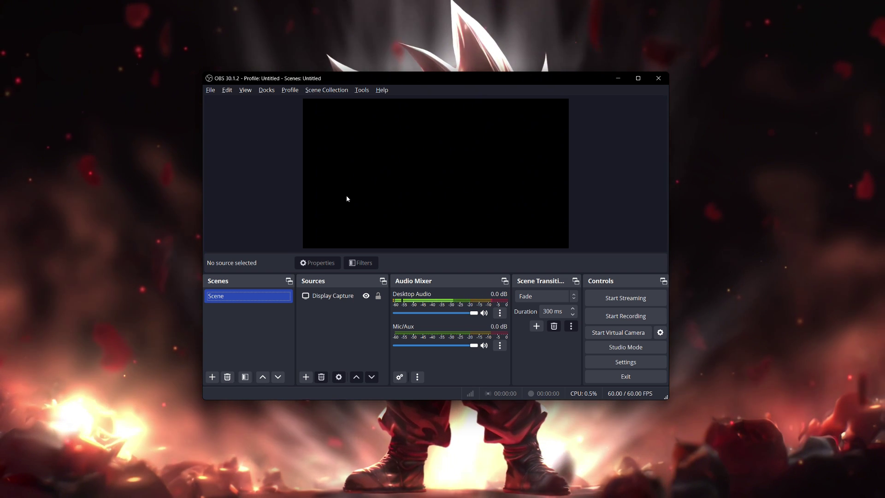
- Remove the existing Display Capture source from the scene and confirm its removal
click(342, 298)
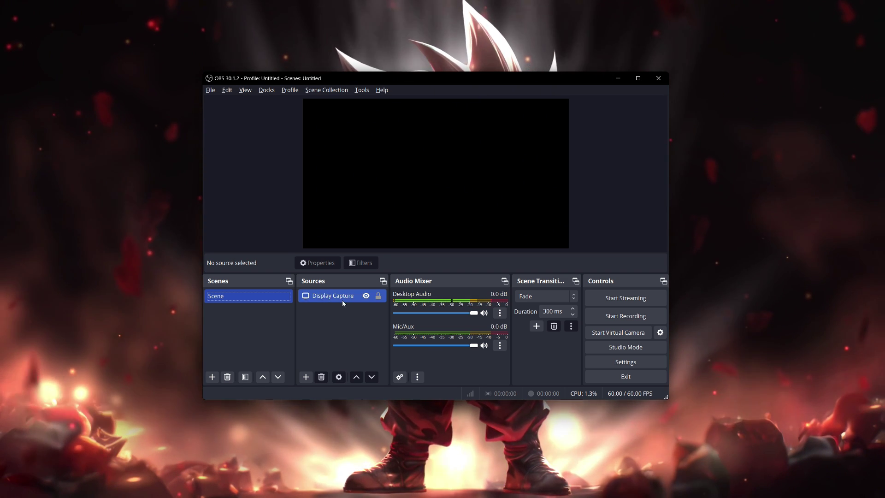
key(Delete)
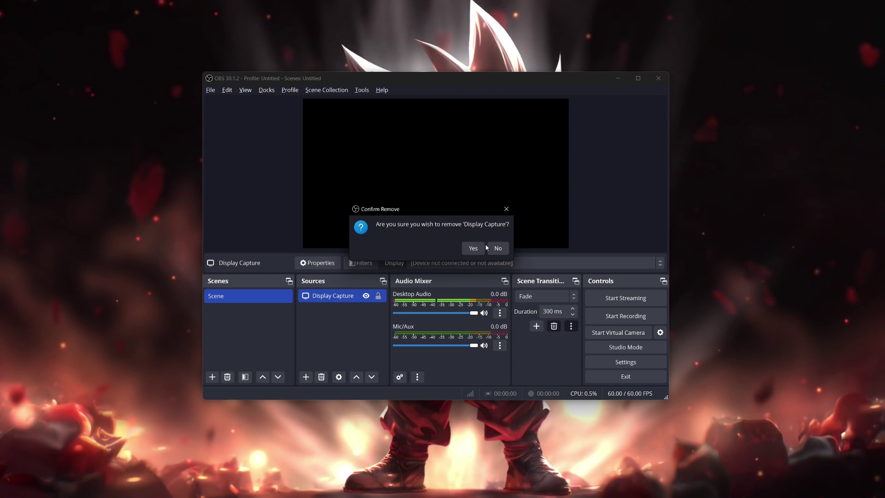
click(474, 248)
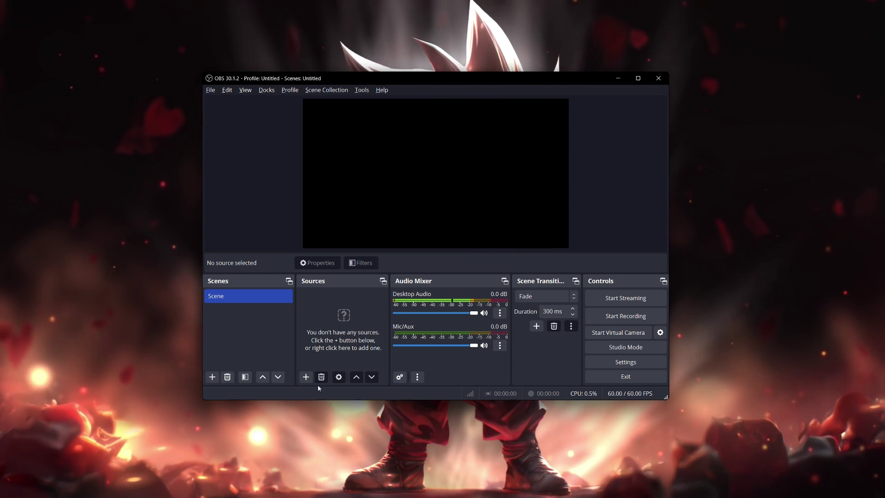
- Try to delete the only scene in the scene list
click(227, 376)
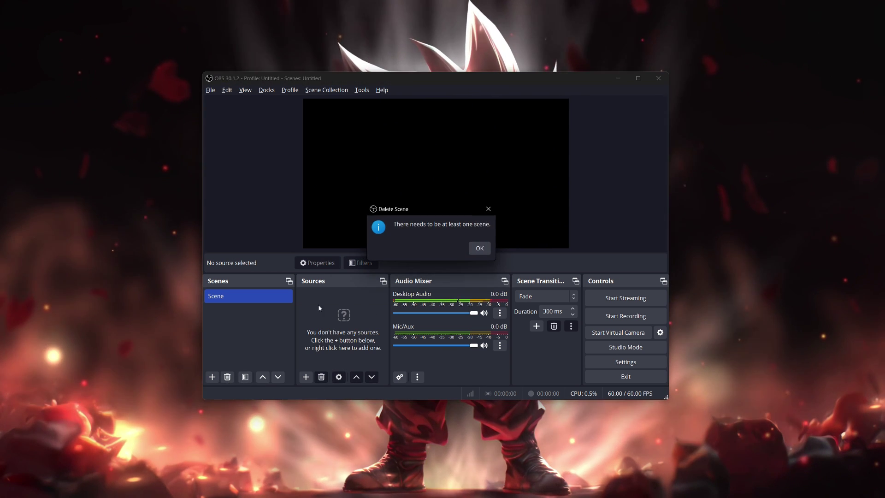
click(478, 249)
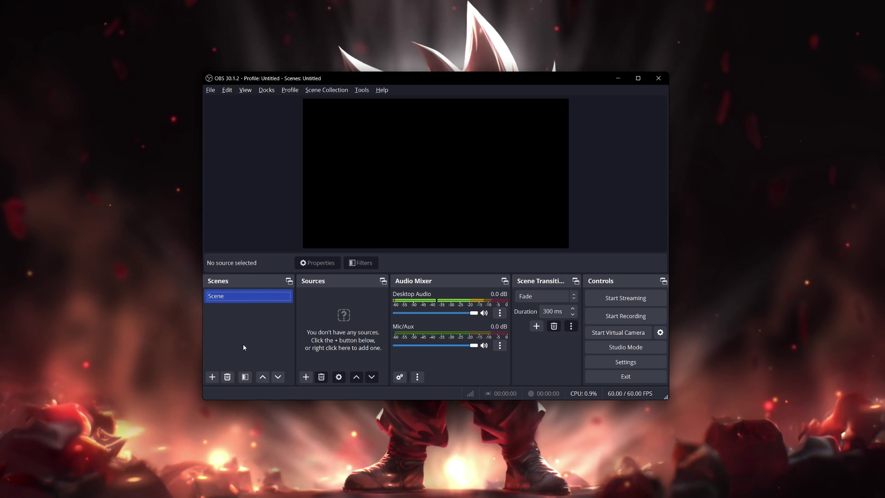
click(228, 377)
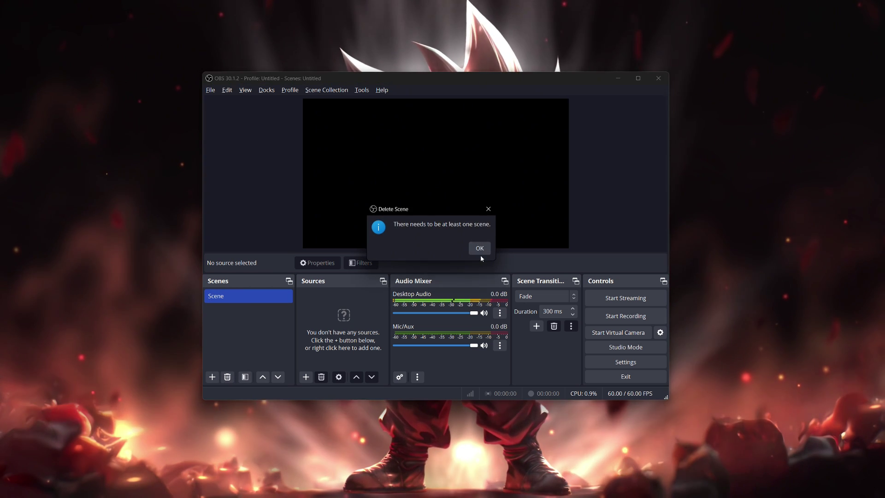
key(Return)
- Switch to the browser and run an internet speed test on speedtest.net, blocking the site's location request
click(414, 487)
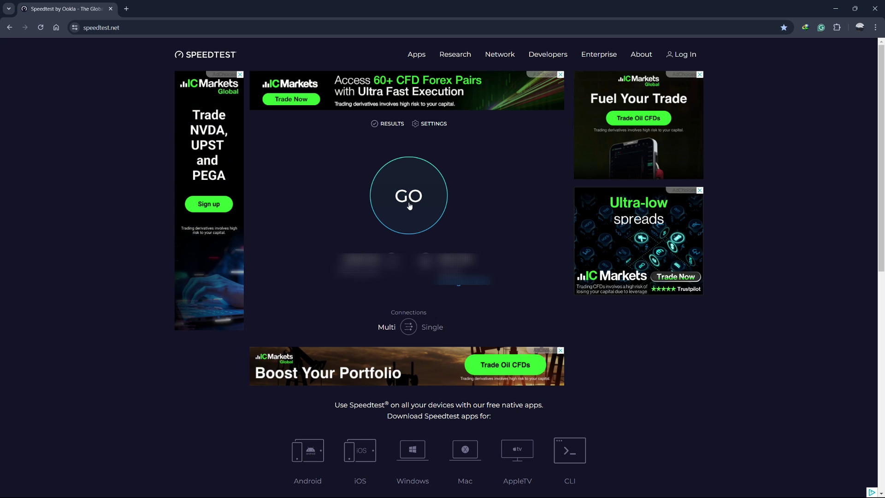
click(408, 204)
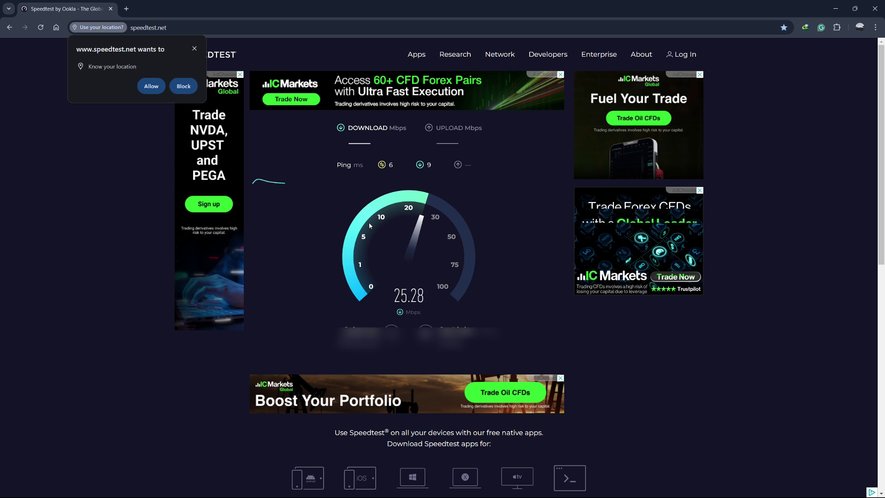
click(185, 90)
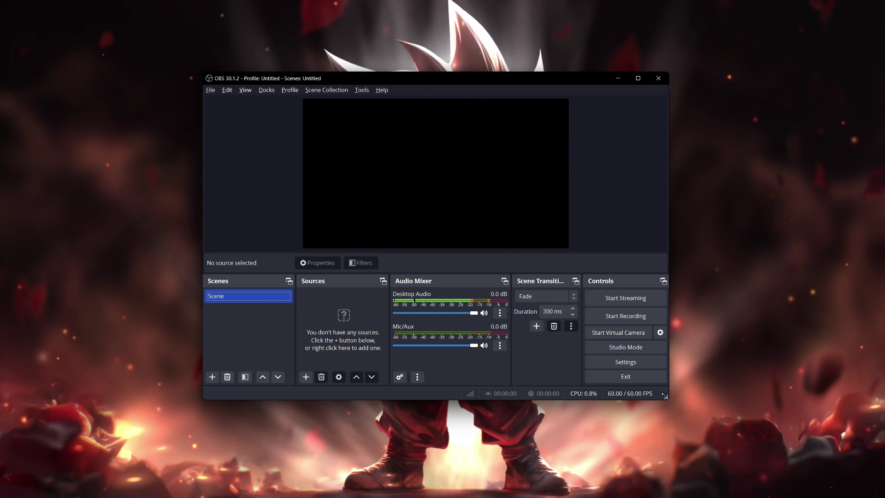
- Switch back to OBS and enlarge its window until it fills the whole screen
drag(667, 398, 744, 437)
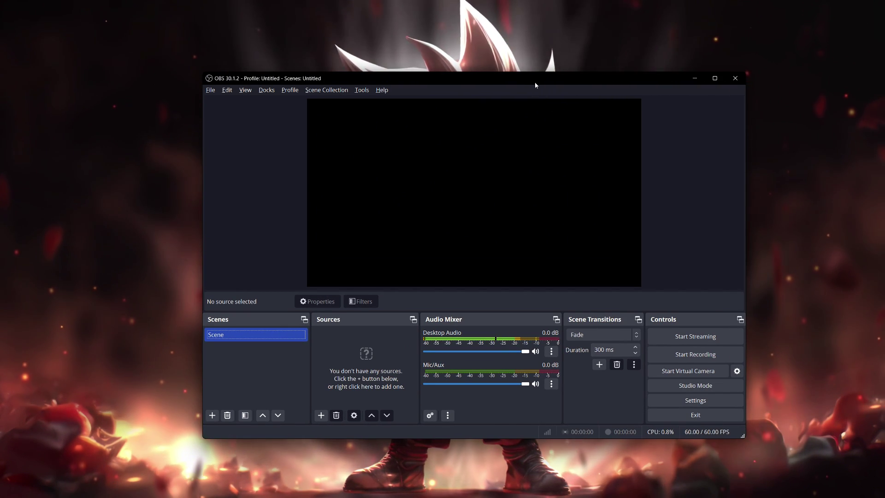
drag(535, 82, 532, 8)
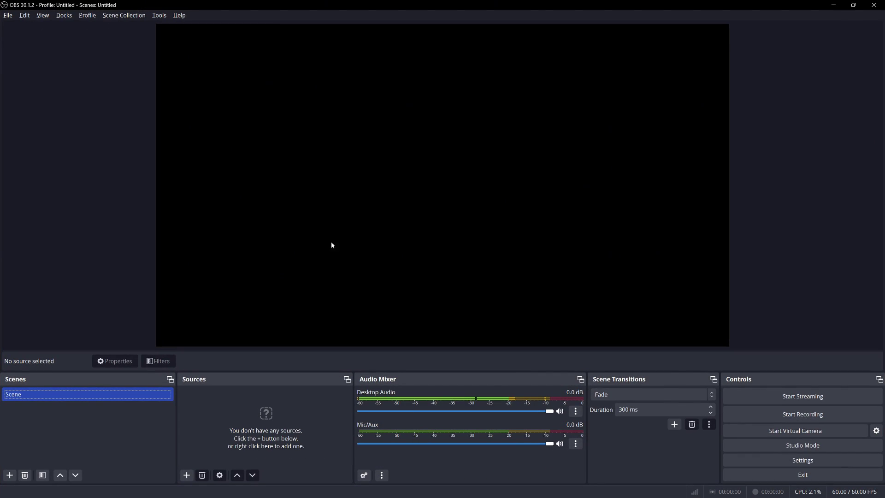
click(257, 394)
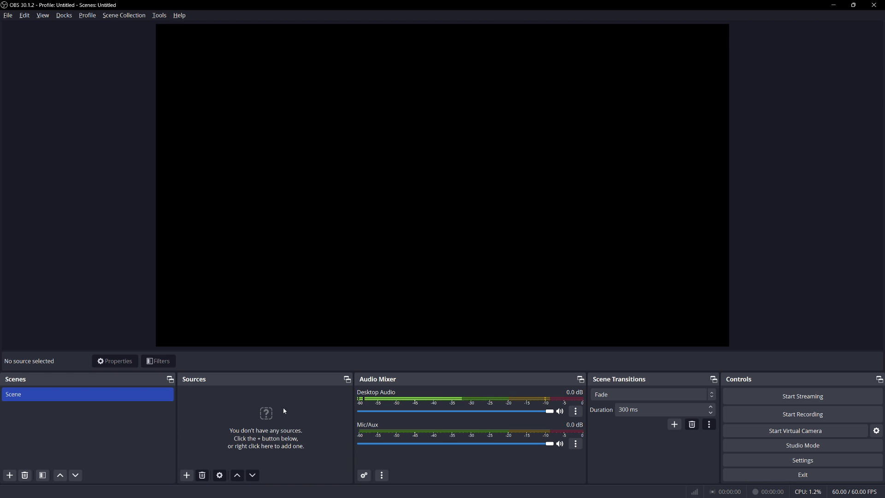
- Add a new Display Capture source that captures the P24q-10: 2560x1440 primary monitor, with its default name
click(187, 475)
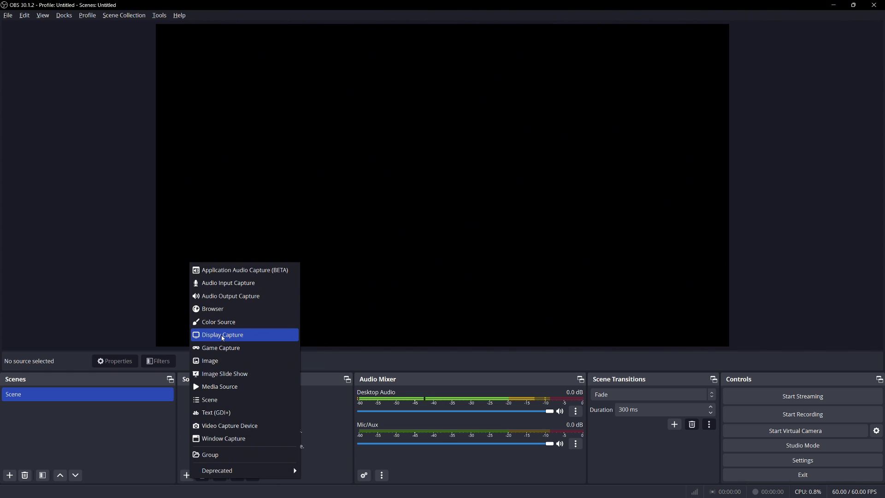
click(223, 336)
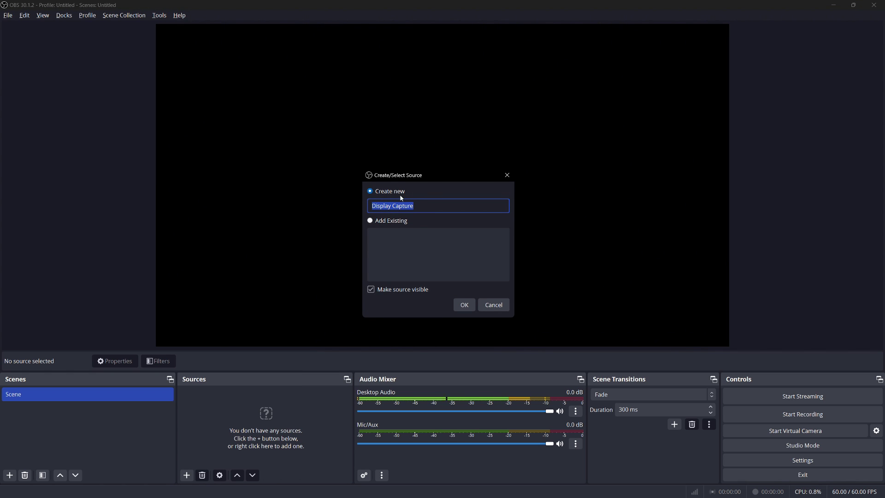
click(468, 305)
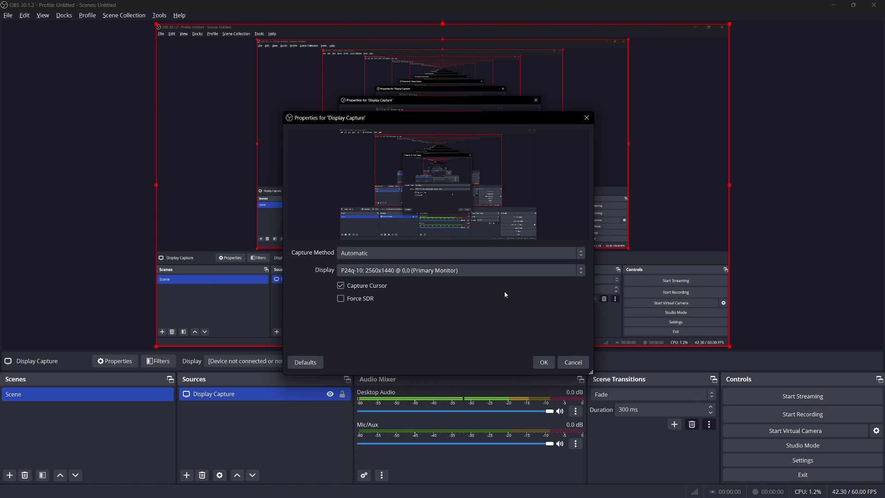
click(366, 271)
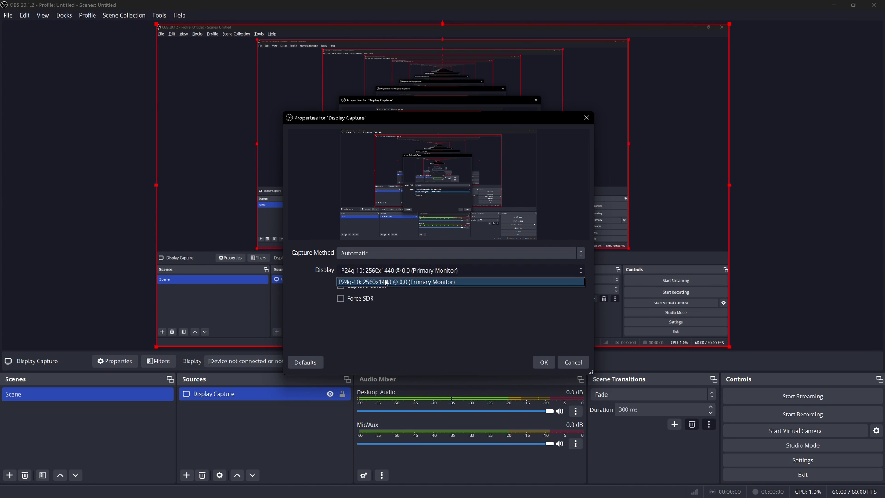
click(388, 282)
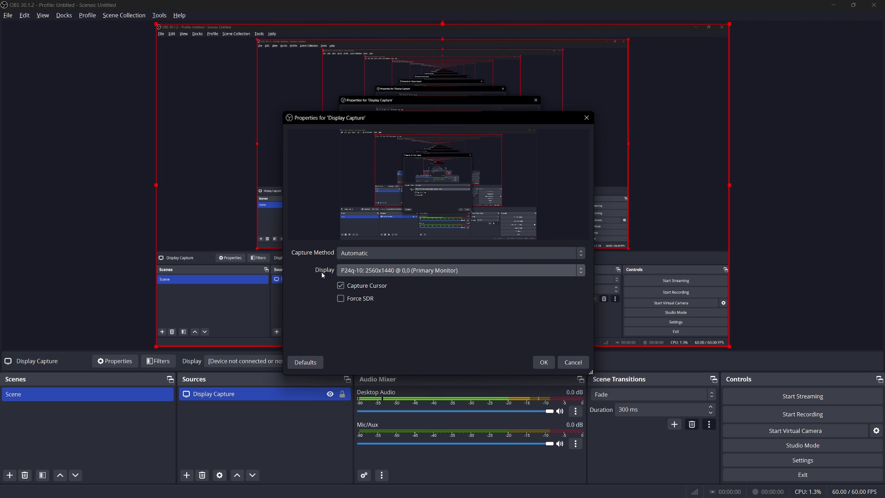
click(542, 363)
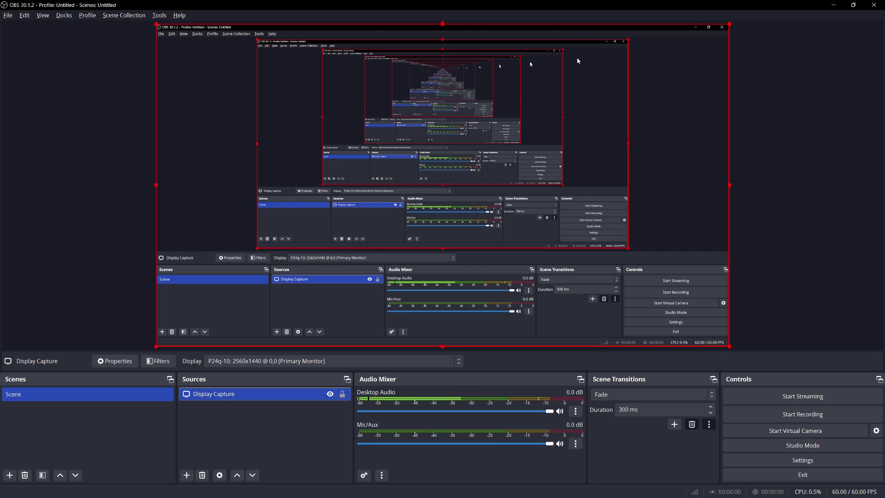
- Add a new Audio Input Capture source that uses the Microphone (High Definition Audio Device)
click(189, 476)
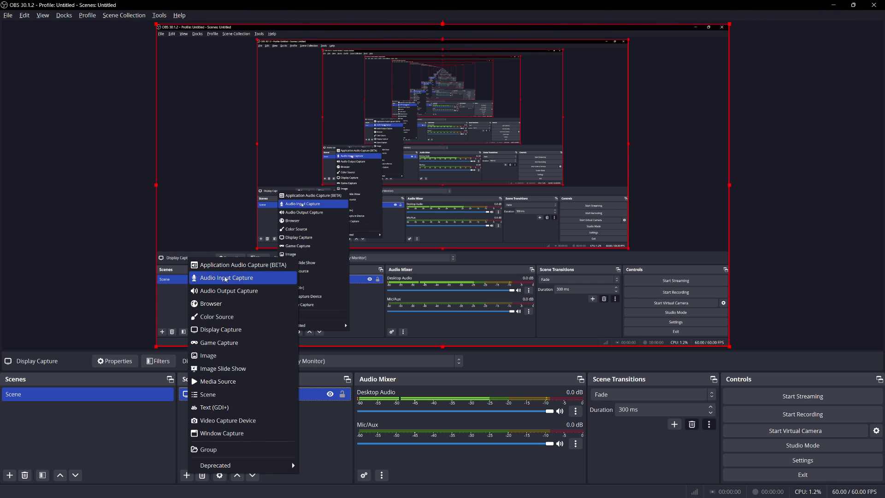
click(243, 278)
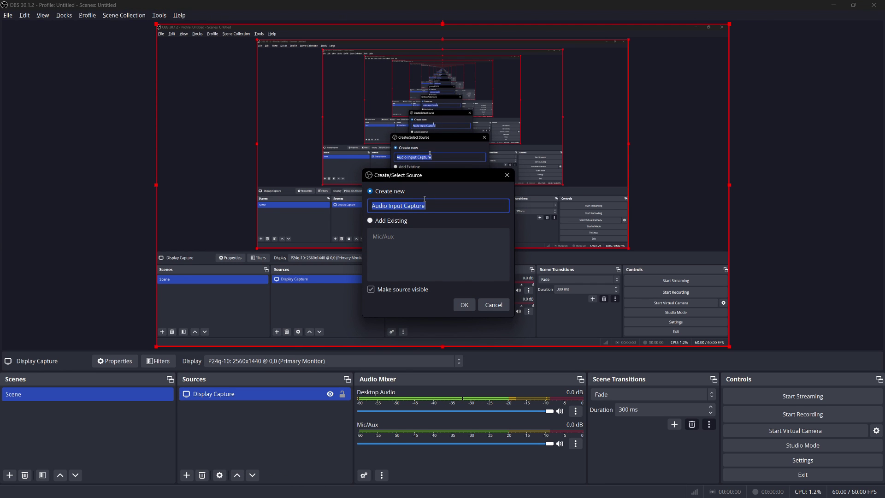
click(469, 306)
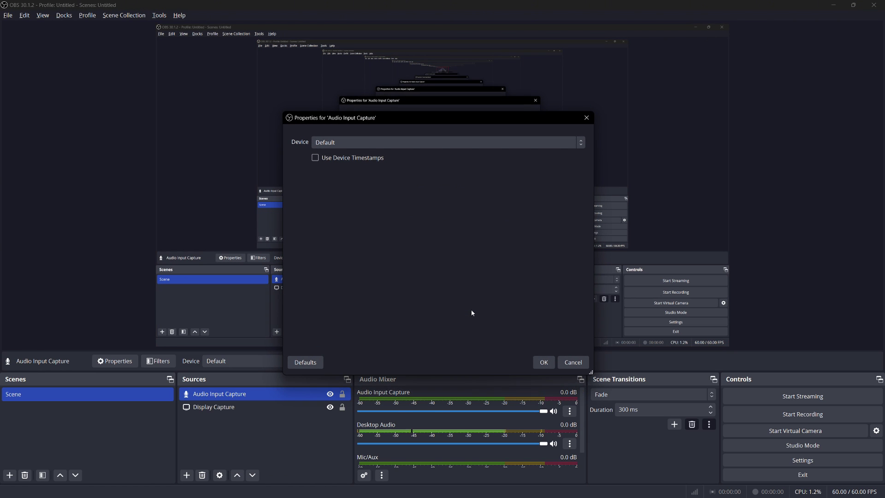
click(358, 144)
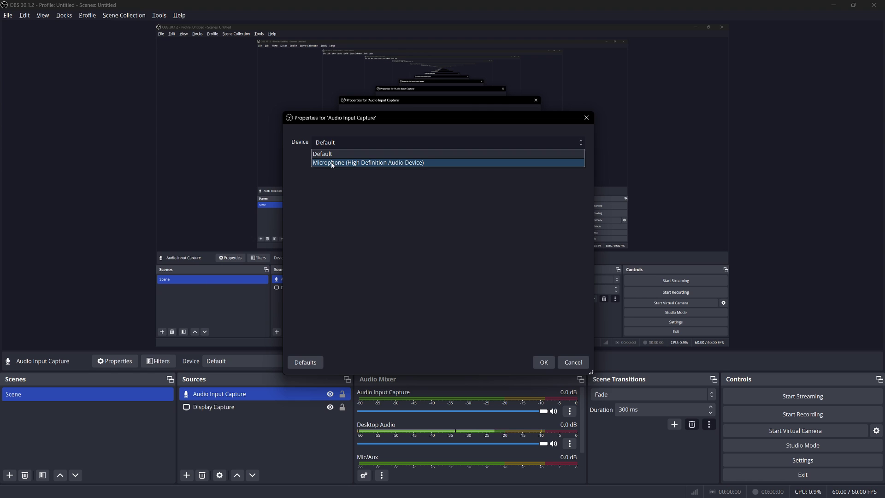
click(372, 163)
click(544, 362)
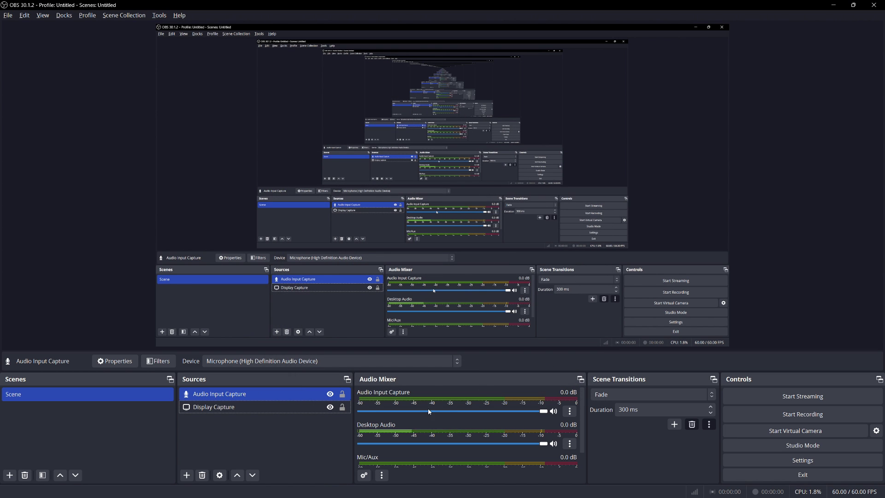
- Set the global Mic/Auxiliary Audio device to Microphone (High Definition Audio Device) in the audio settings
scroll(428, 417, down, 2)
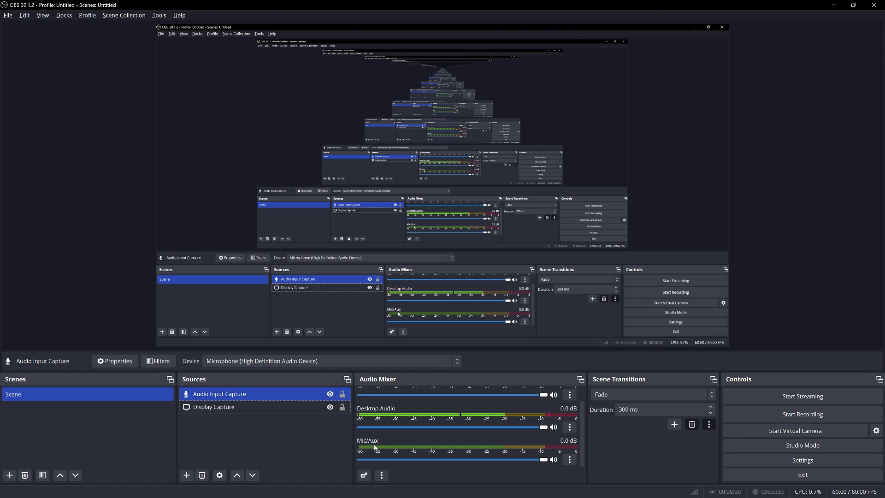
mouse_move(543, 463)
mouse_down()
mouse_move(413, 463)
mouse_move(559, 465)
mouse_up()
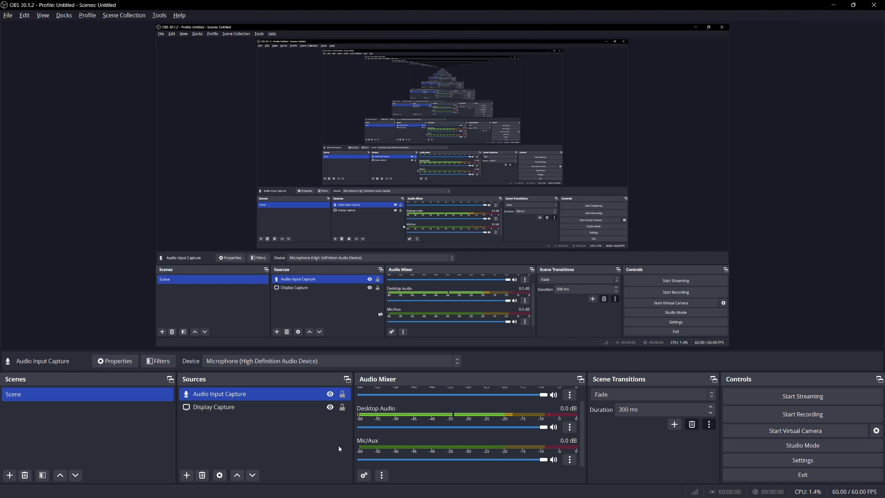
click(203, 407)
click(9, 15)
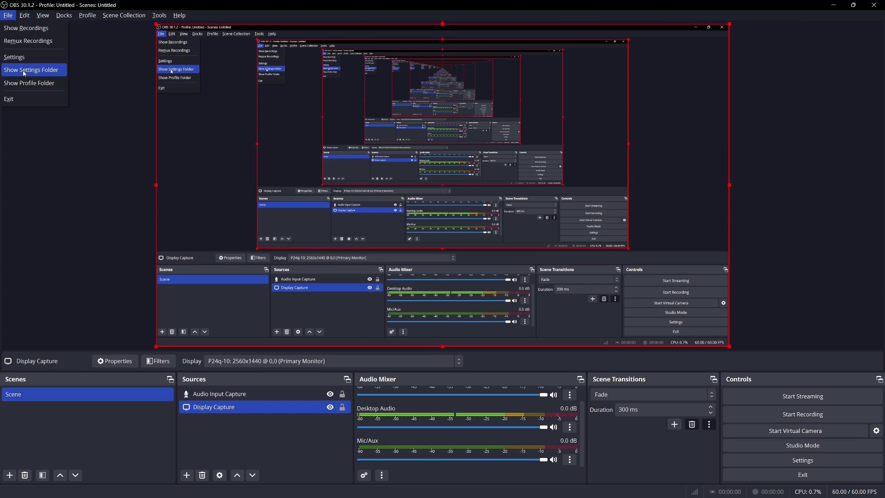
key(Escape)
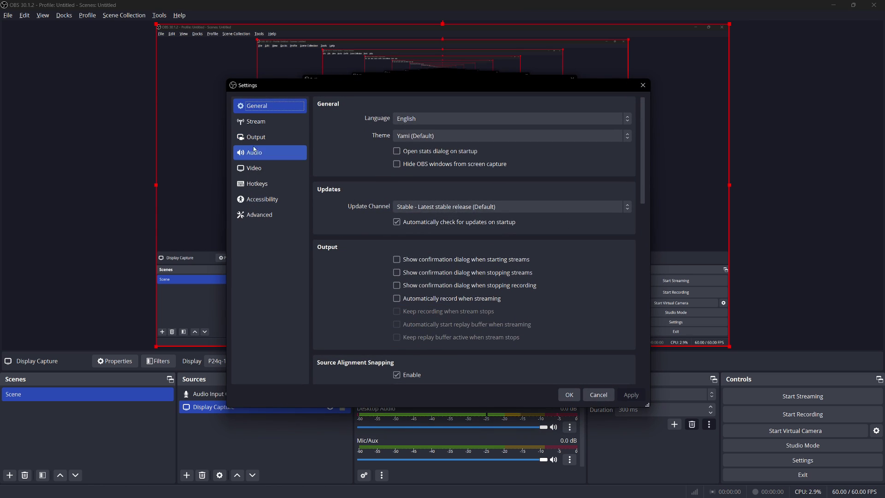
click(254, 151)
click(451, 212)
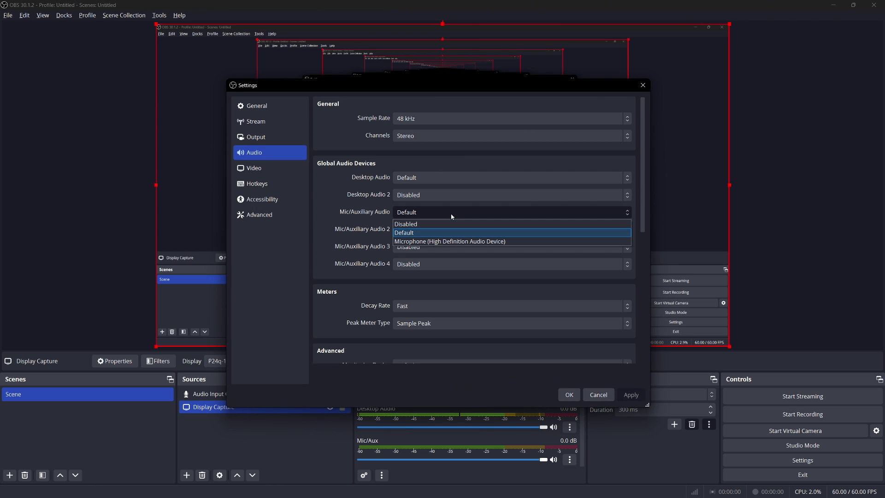
click(436, 243)
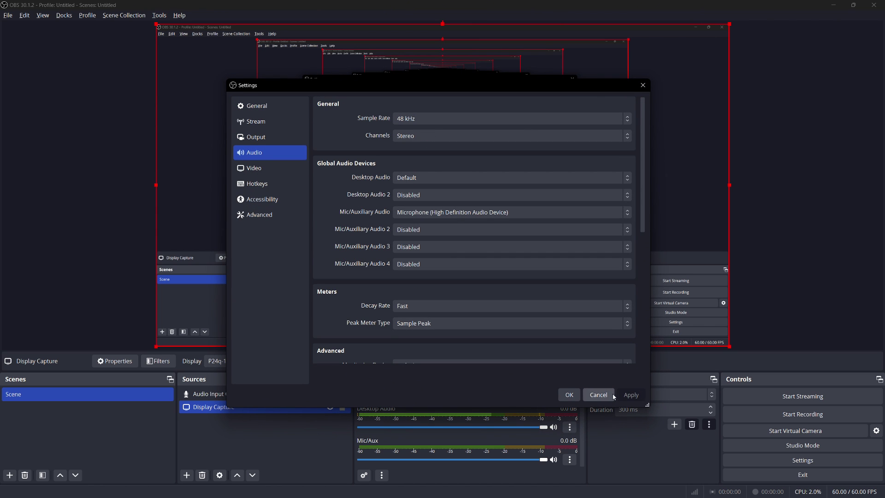
click(569, 394)
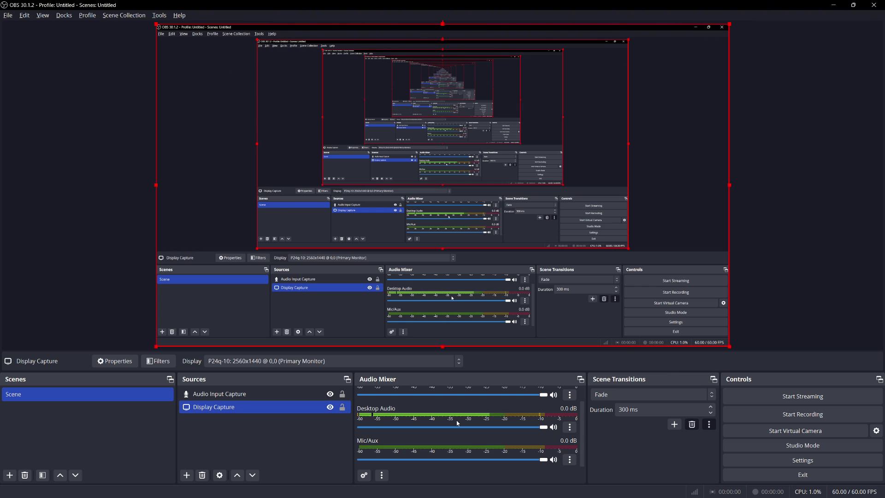
scroll(456, 447, up, 1)
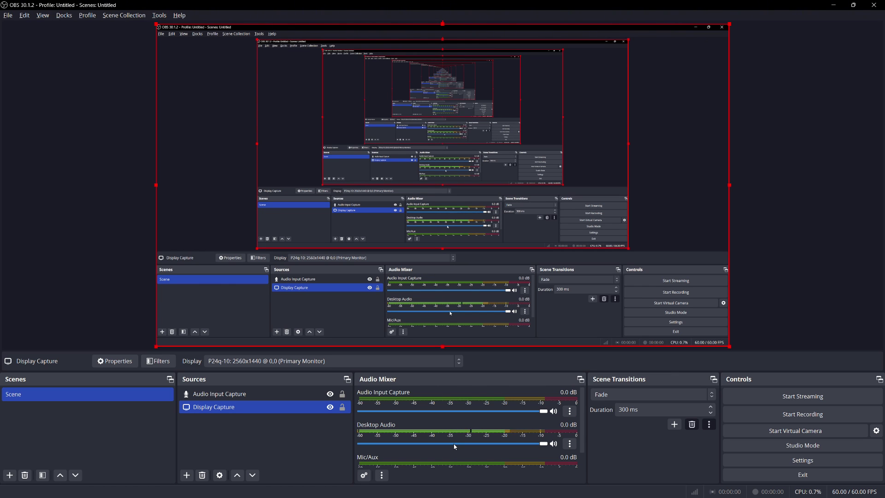
scroll(455, 447, down, 1)
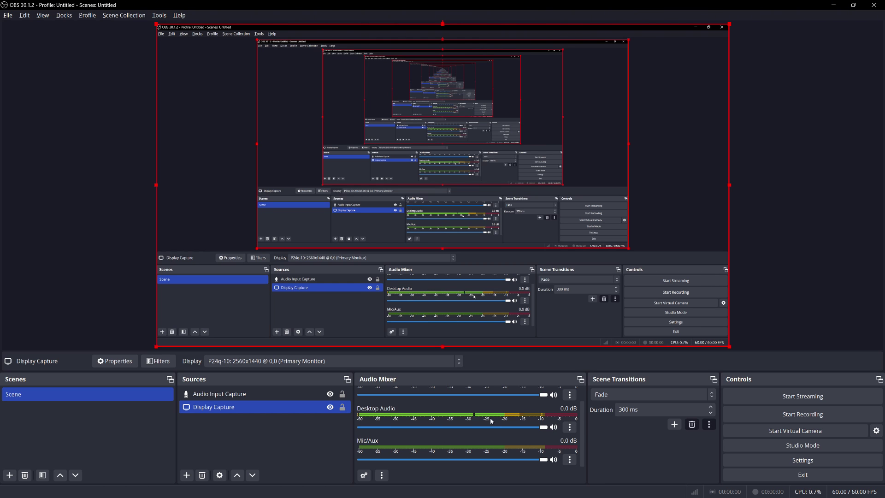
scroll(492, 421, up, 1)
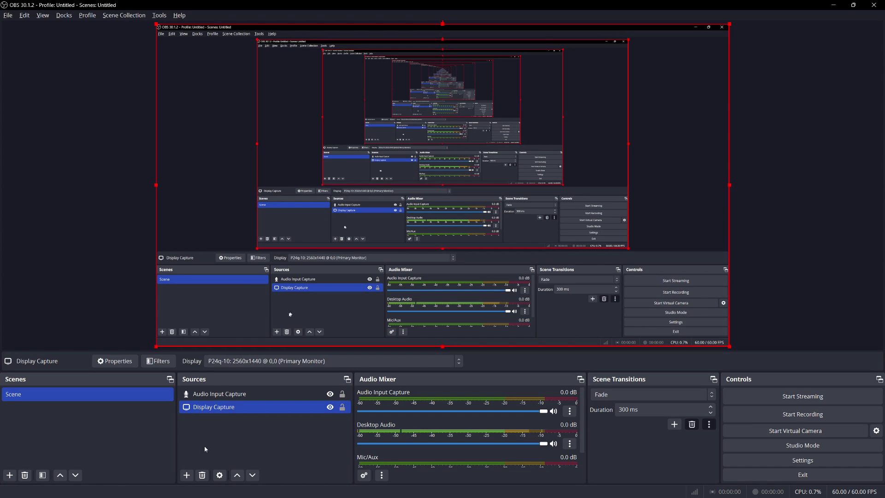
- Add a new Video Capture Device source with its default name, review its properties, and close them without choosing a device
click(187, 475)
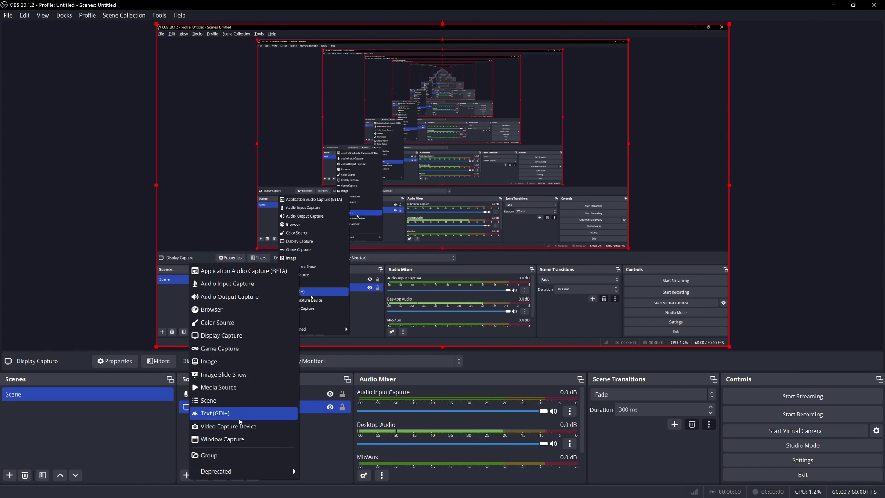
click(239, 428)
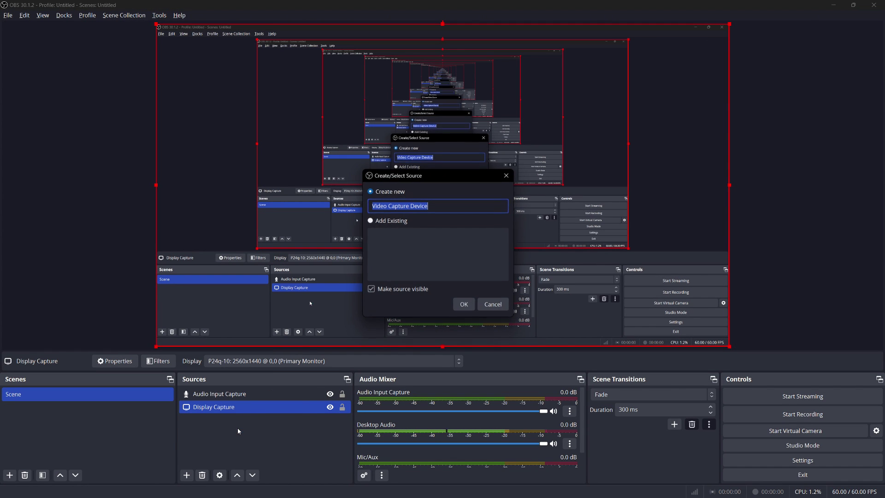
click(469, 305)
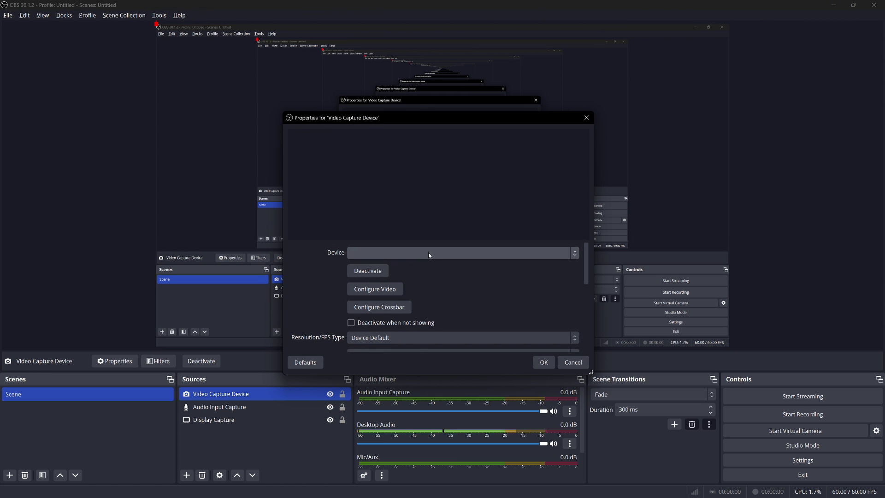
scroll(463, 326, down, 3)
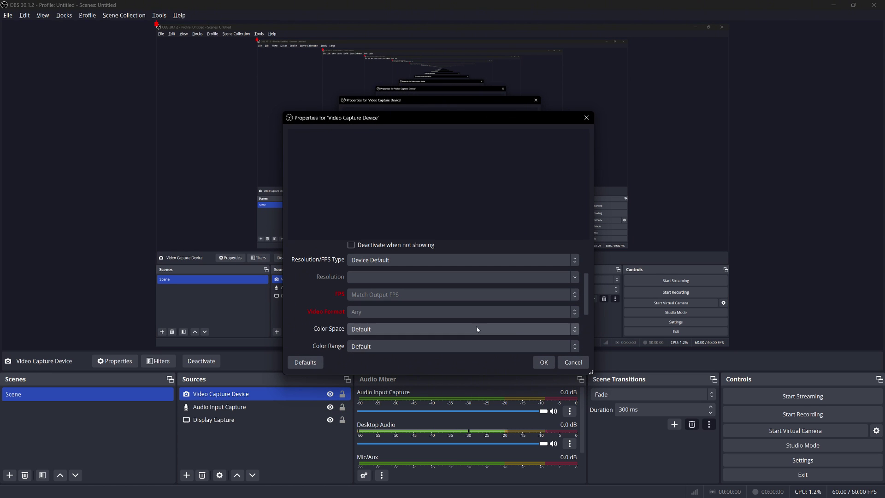
scroll(381, 299, down, 5)
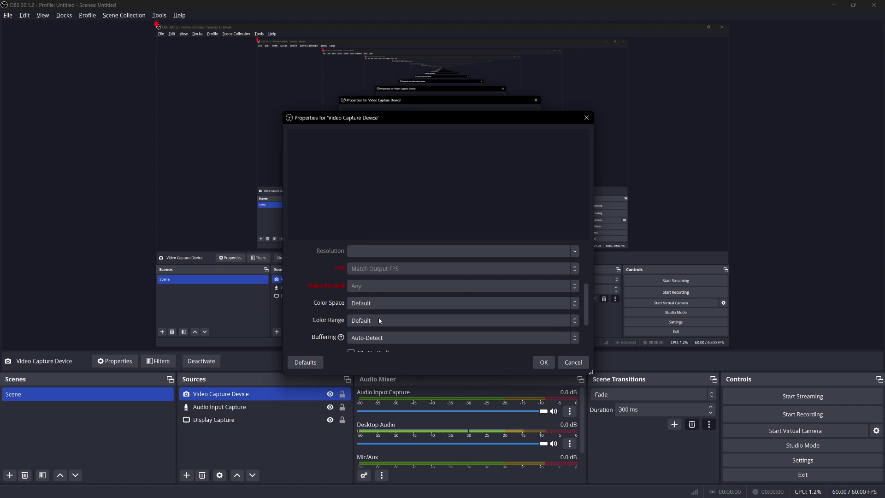
click(566, 363)
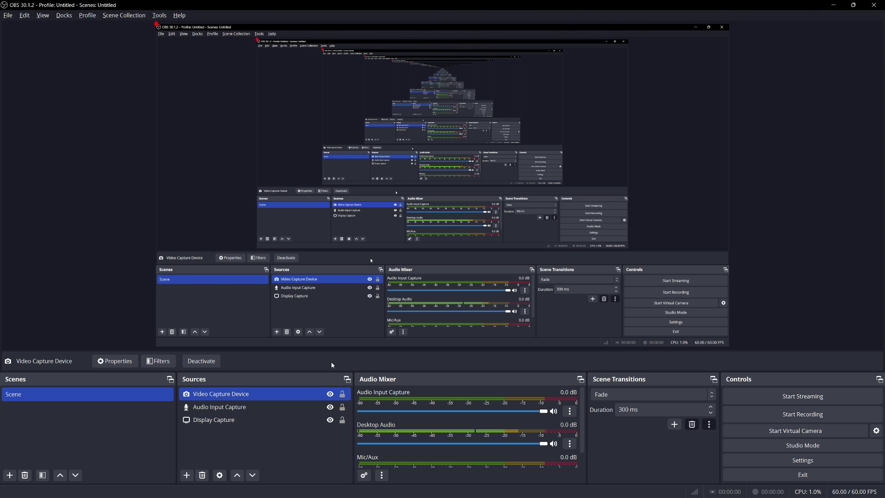
- Add a new Media Source with its default name and close its properties without choosing a local file
click(187, 475)
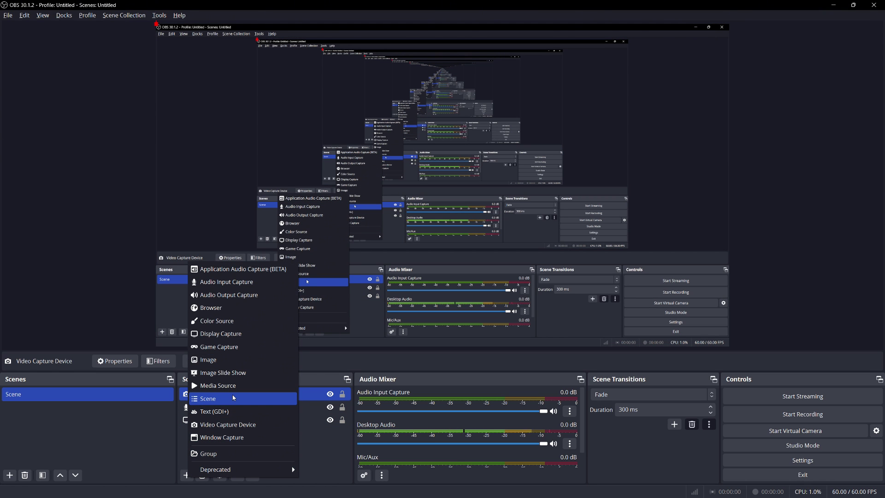
click(218, 386)
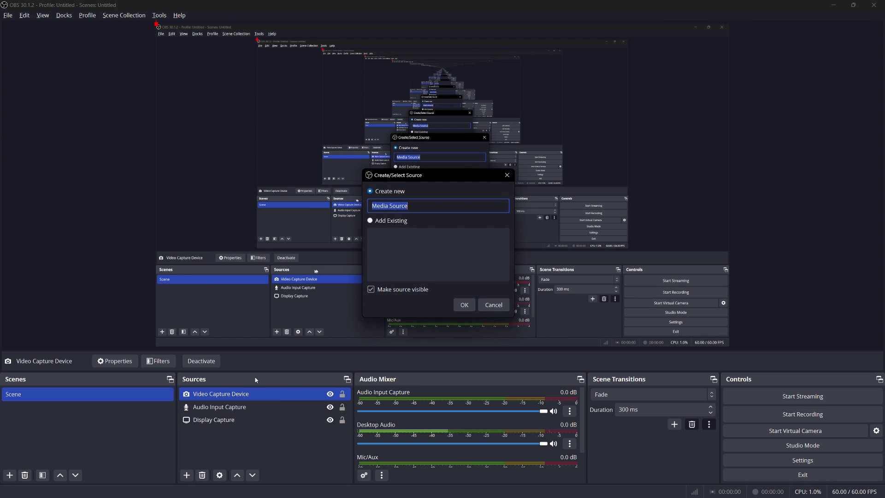
click(465, 306)
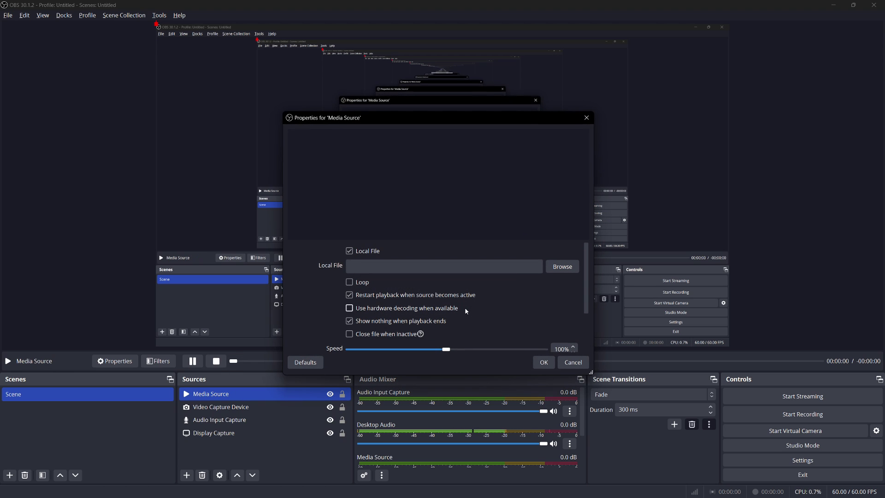
click(573, 362)
- Add a new scene with the default name Scene 2 and switch between the two scenes, ending on Scene 2
click(7, 477)
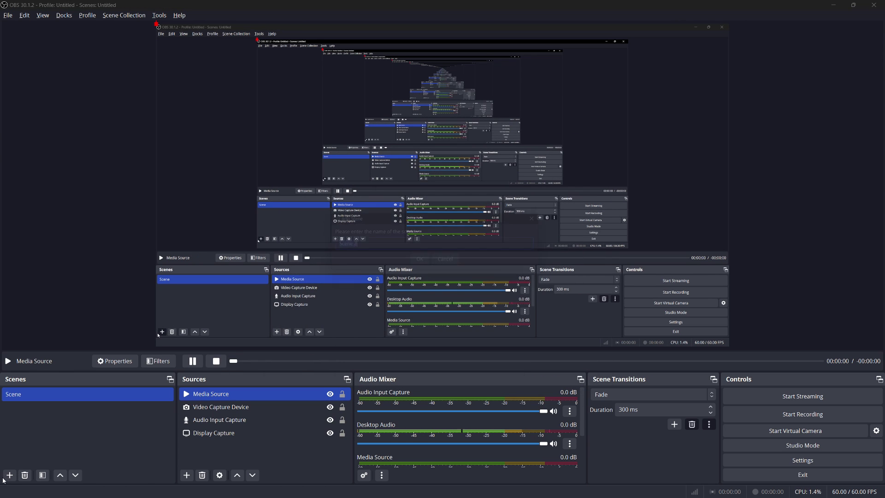
click(420, 265)
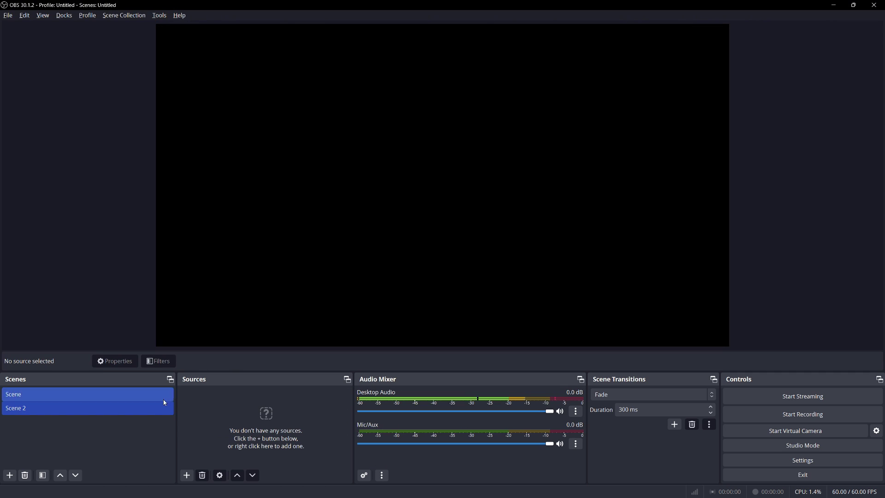
click(95, 392)
click(89, 408)
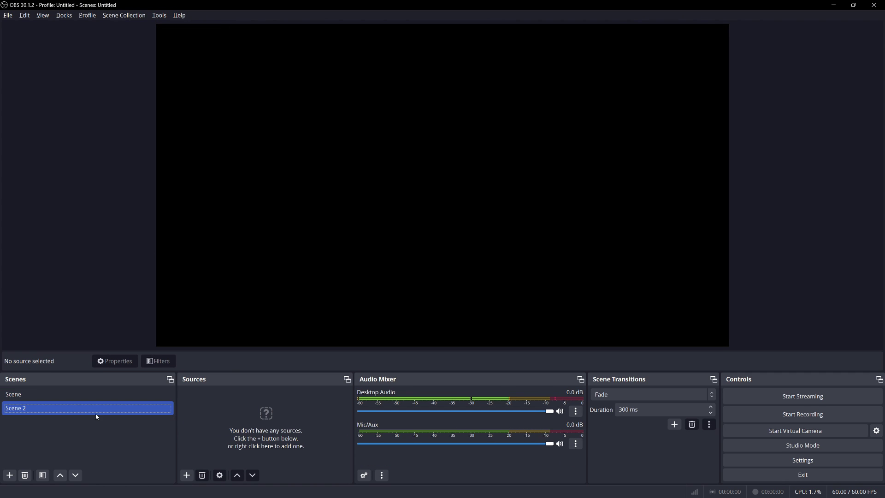
- View the source types available for Scene 2 without adding one, and return to the first scene
click(187, 475)
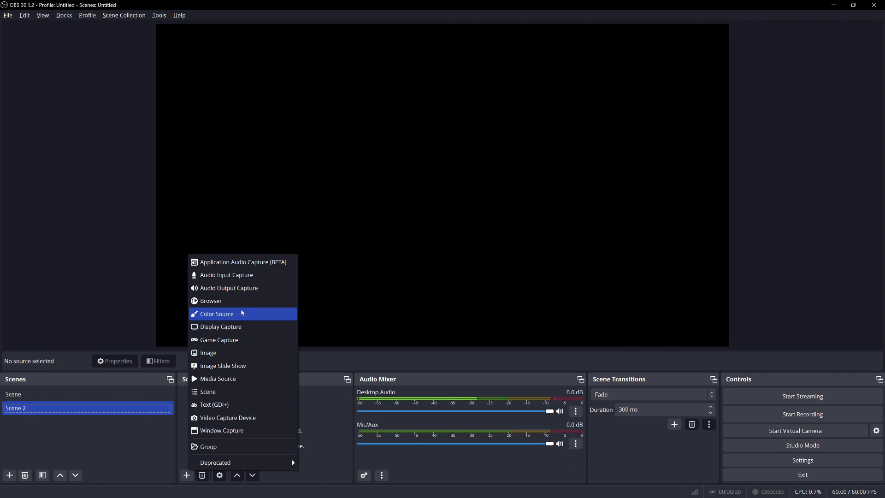
click(334, 420)
click(112, 394)
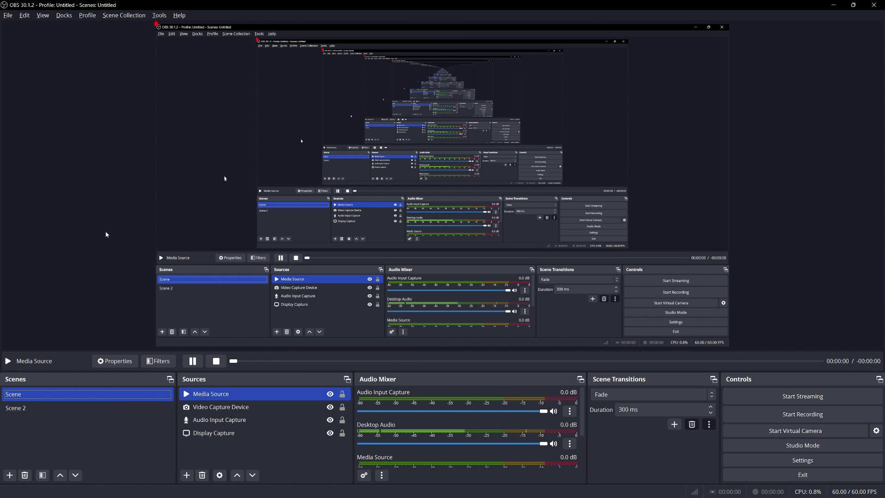
- In the stream settings, keep Twitch as the streaming service and try to connect the account
click(8, 15)
click(24, 59)
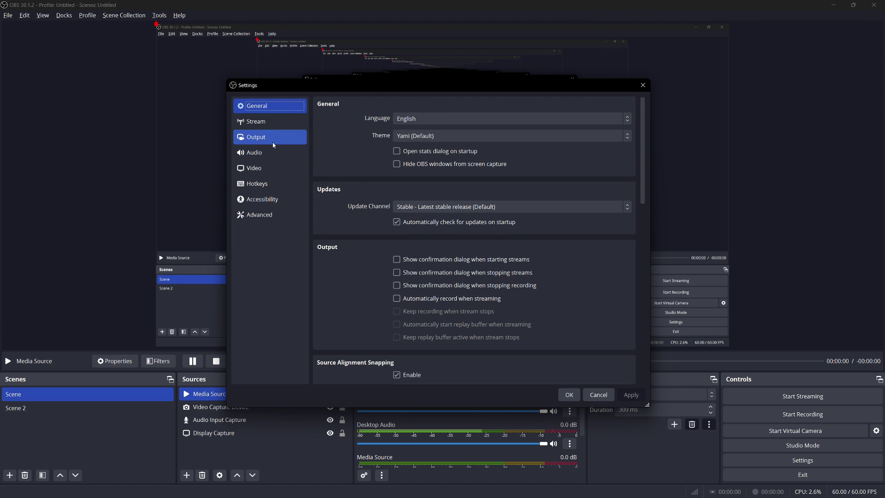
click(276, 119)
click(415, 103)
click(416, 103)
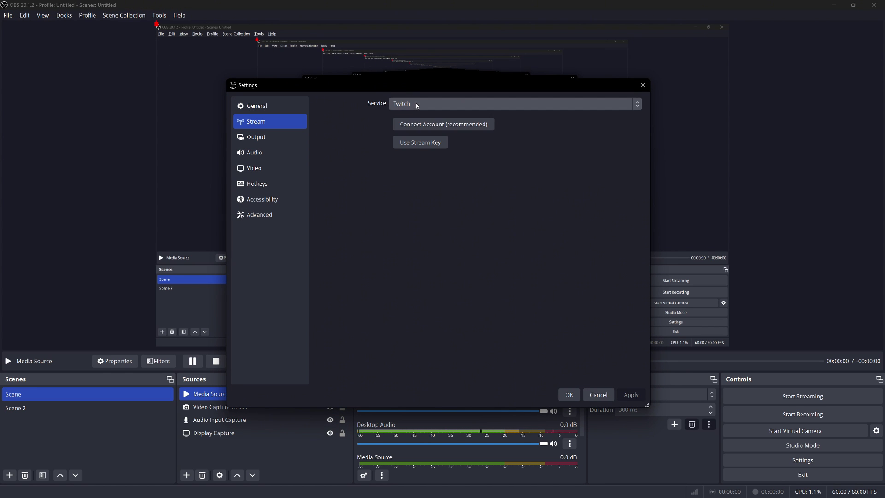
click(416, 129)
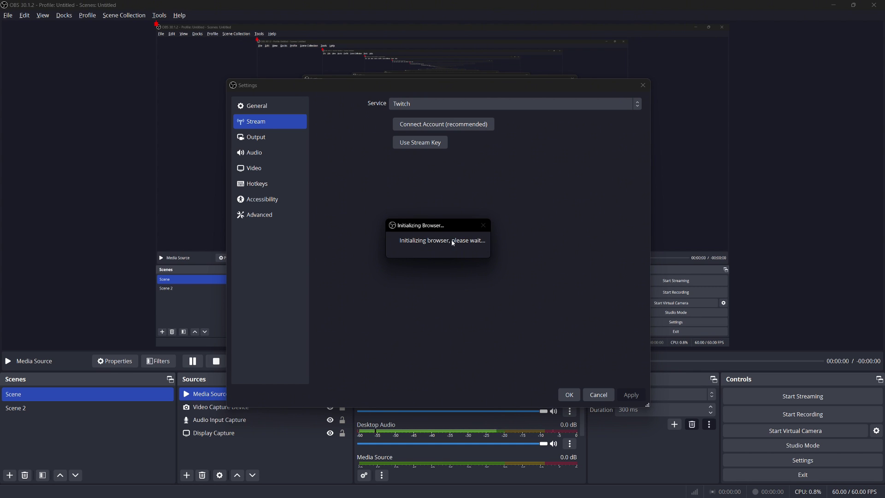
- In the output settings, set the streaming video bitrate to 6000 Kbps and the video encoder to Hardware (NVENC, H.264)
click(268, 137)
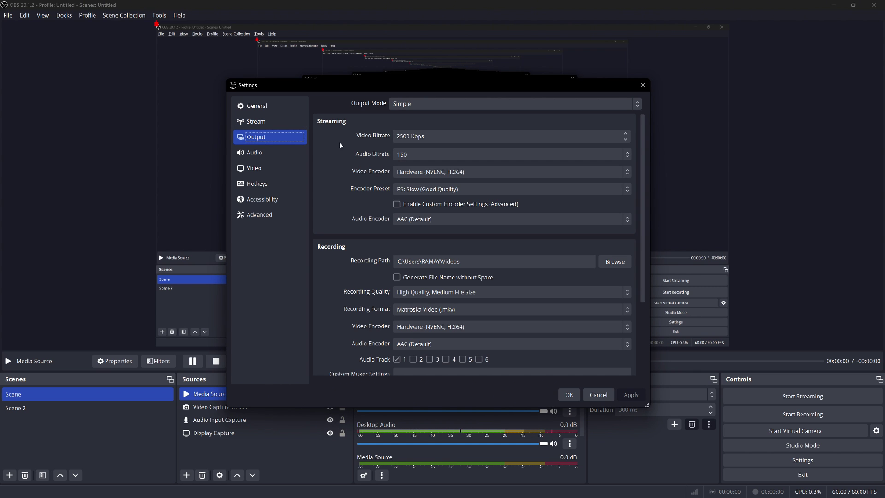
click(425, 137)
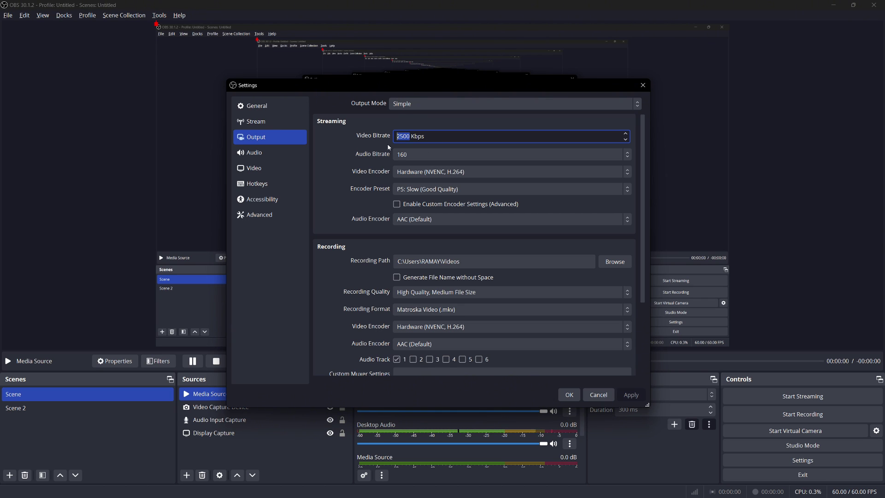
text(600)
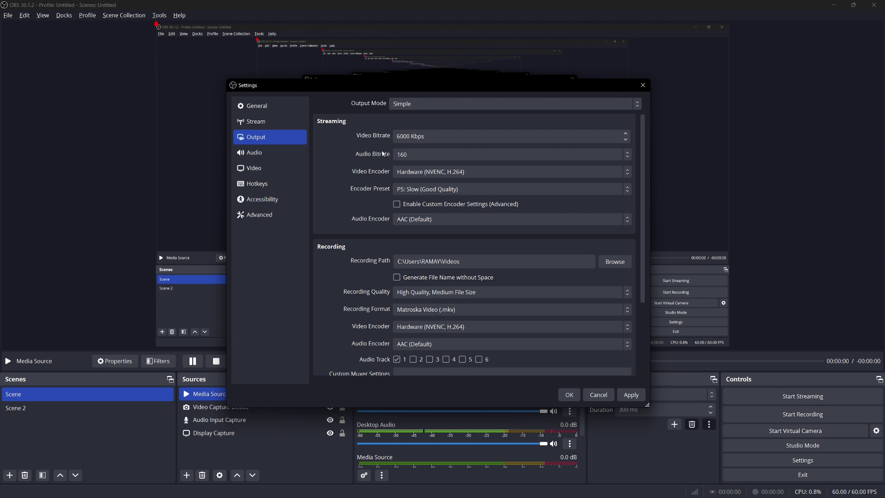
click(424, 174)
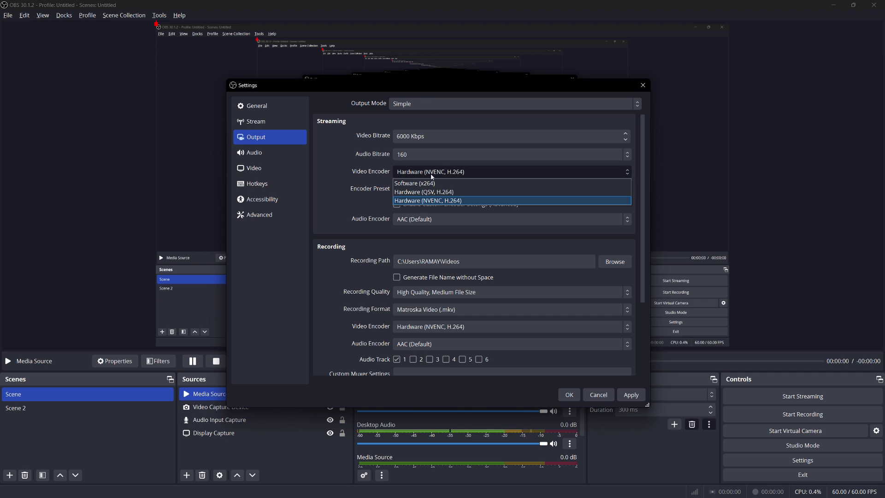
click(435, 201)
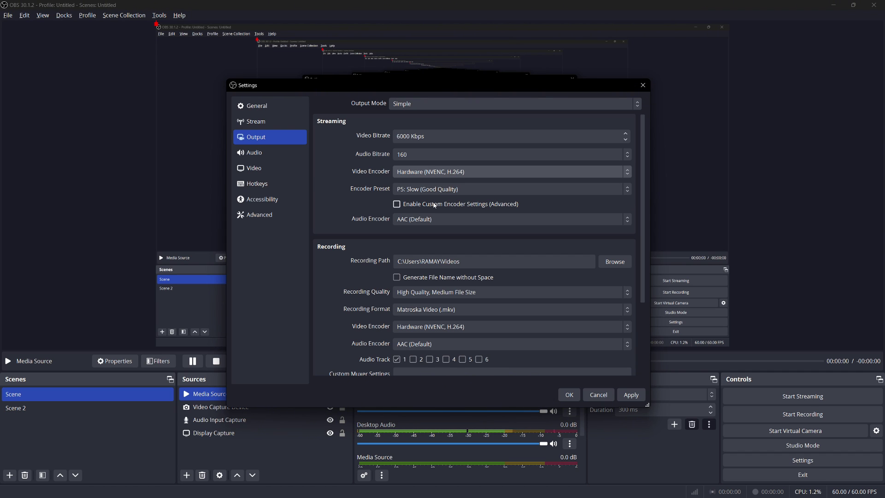
- In the video settings, set the output (scaled) resolution to 1280x720 and the downscale filter to Lanczos (Sharpened scaling, 36 samples)
click(254, 168)
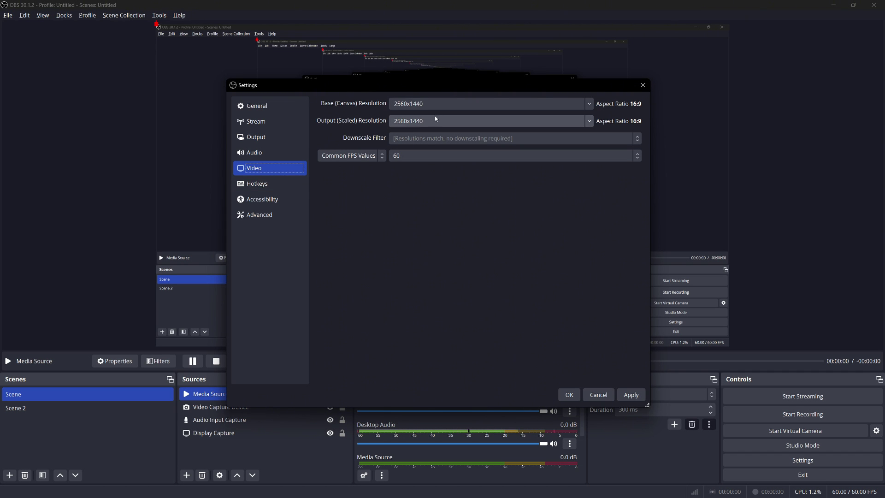
click(440, 104)
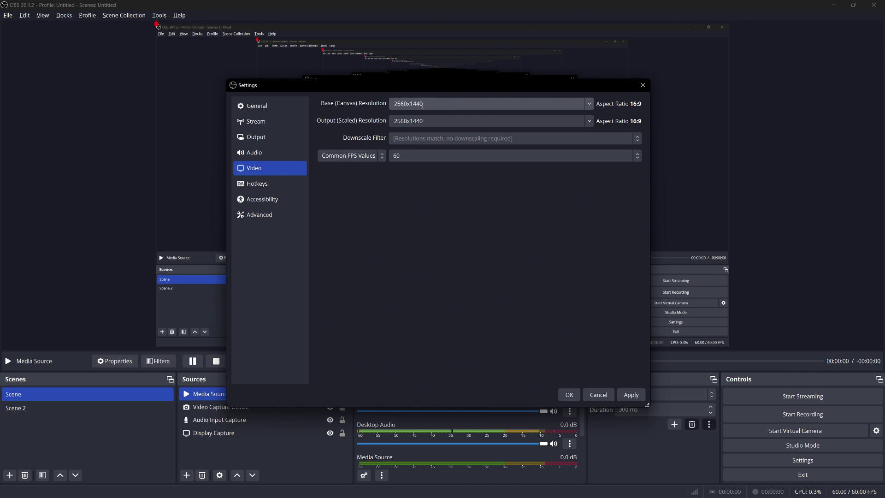
drag(423, 106, 397, 105)
click(432, 122)
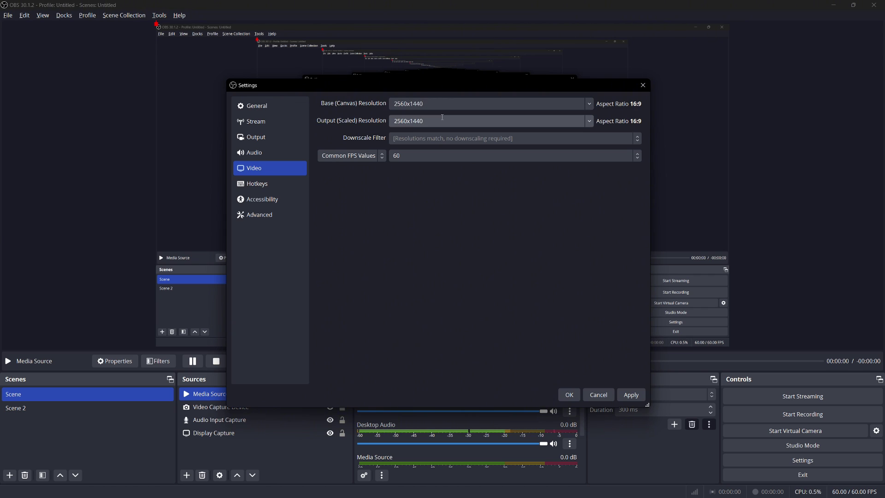
double_click(424, 122)
text(1280x720)
click(434, 139)
click(439, 176)
- Choose 60 as the common FPS value and close the settings
click(424, 155)
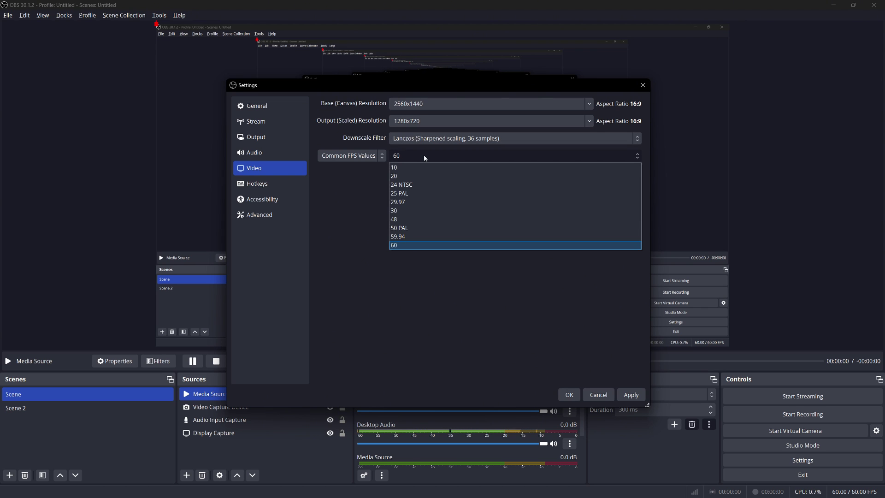
click(402, 246)
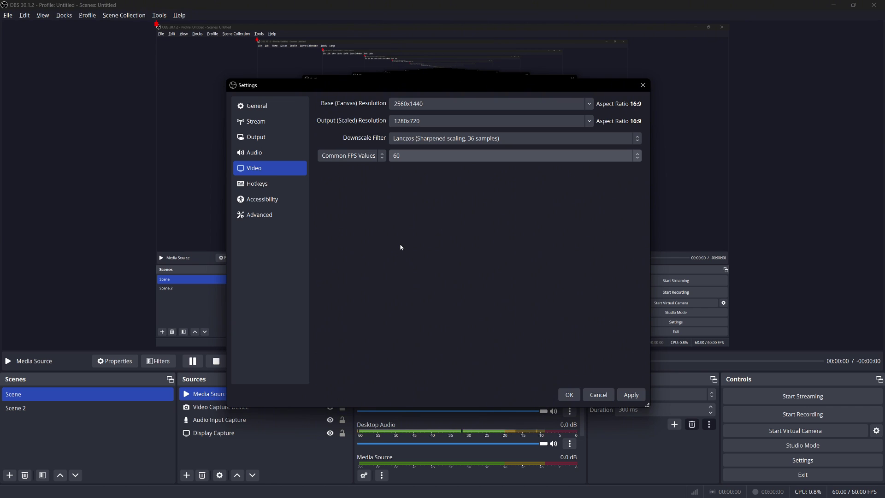
click(401, 156)
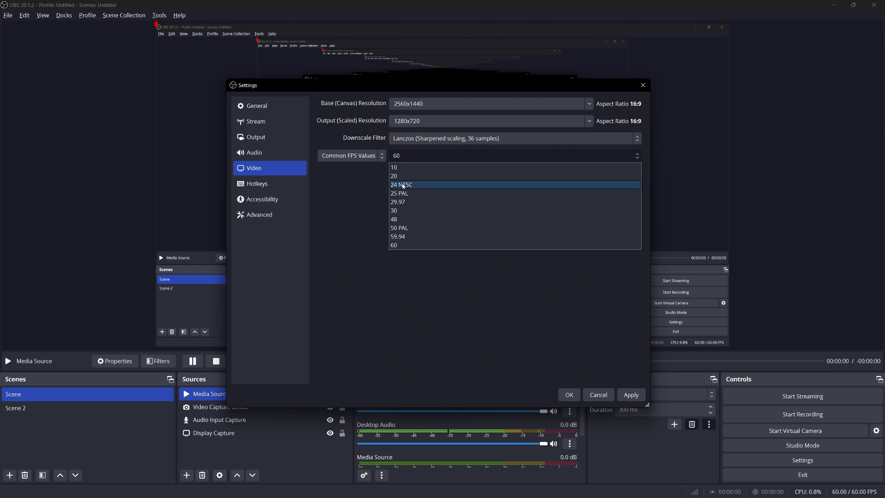
click(400, 246)
click(606, 397)
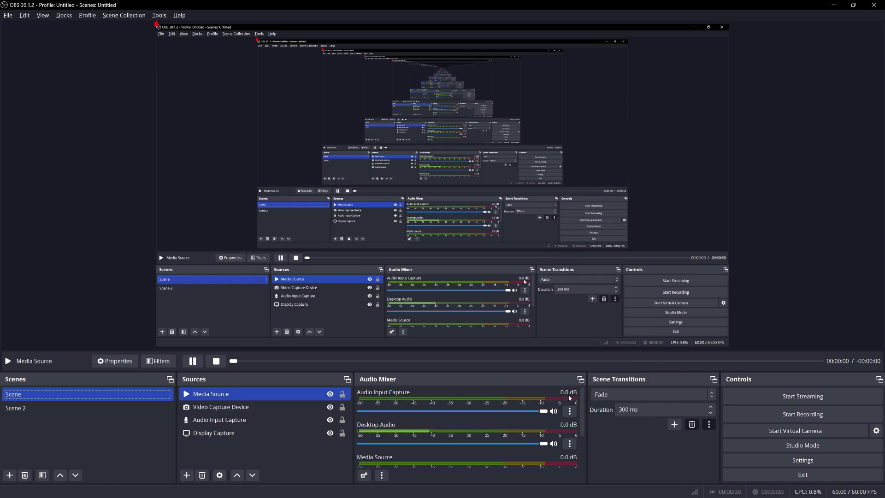